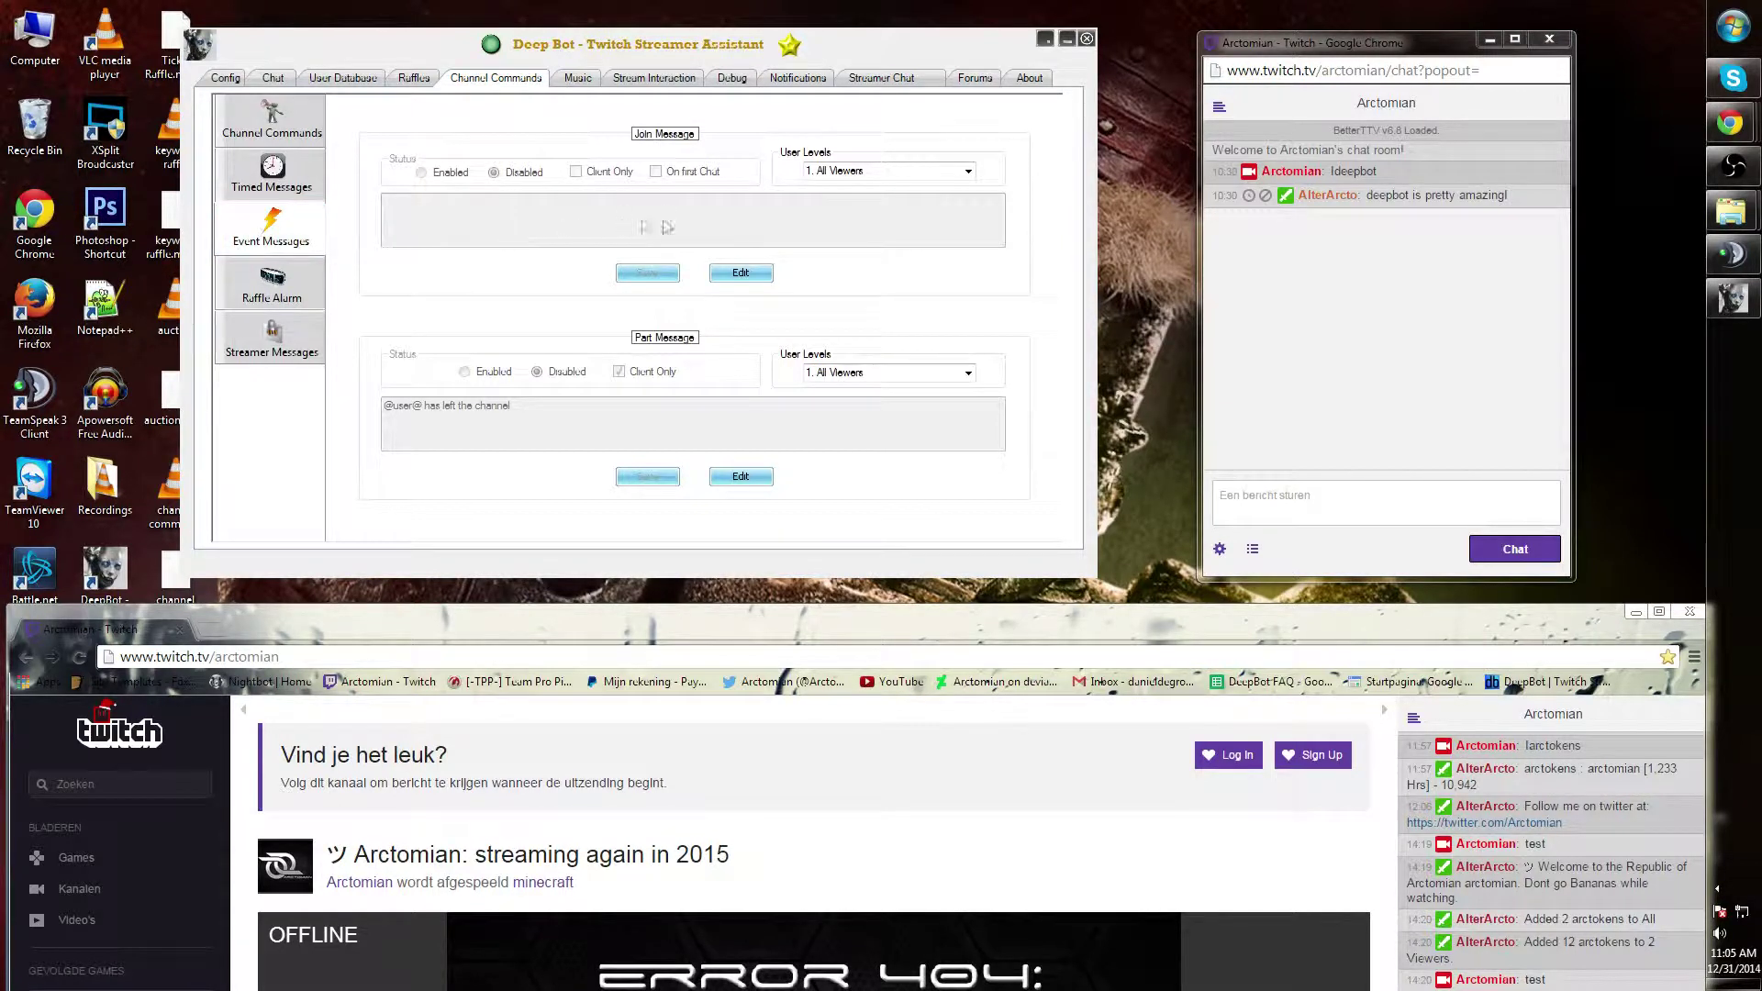
Step: Enable the join message for '1. All Viewers' and place the cursor in its message box
left_click(764, 277)
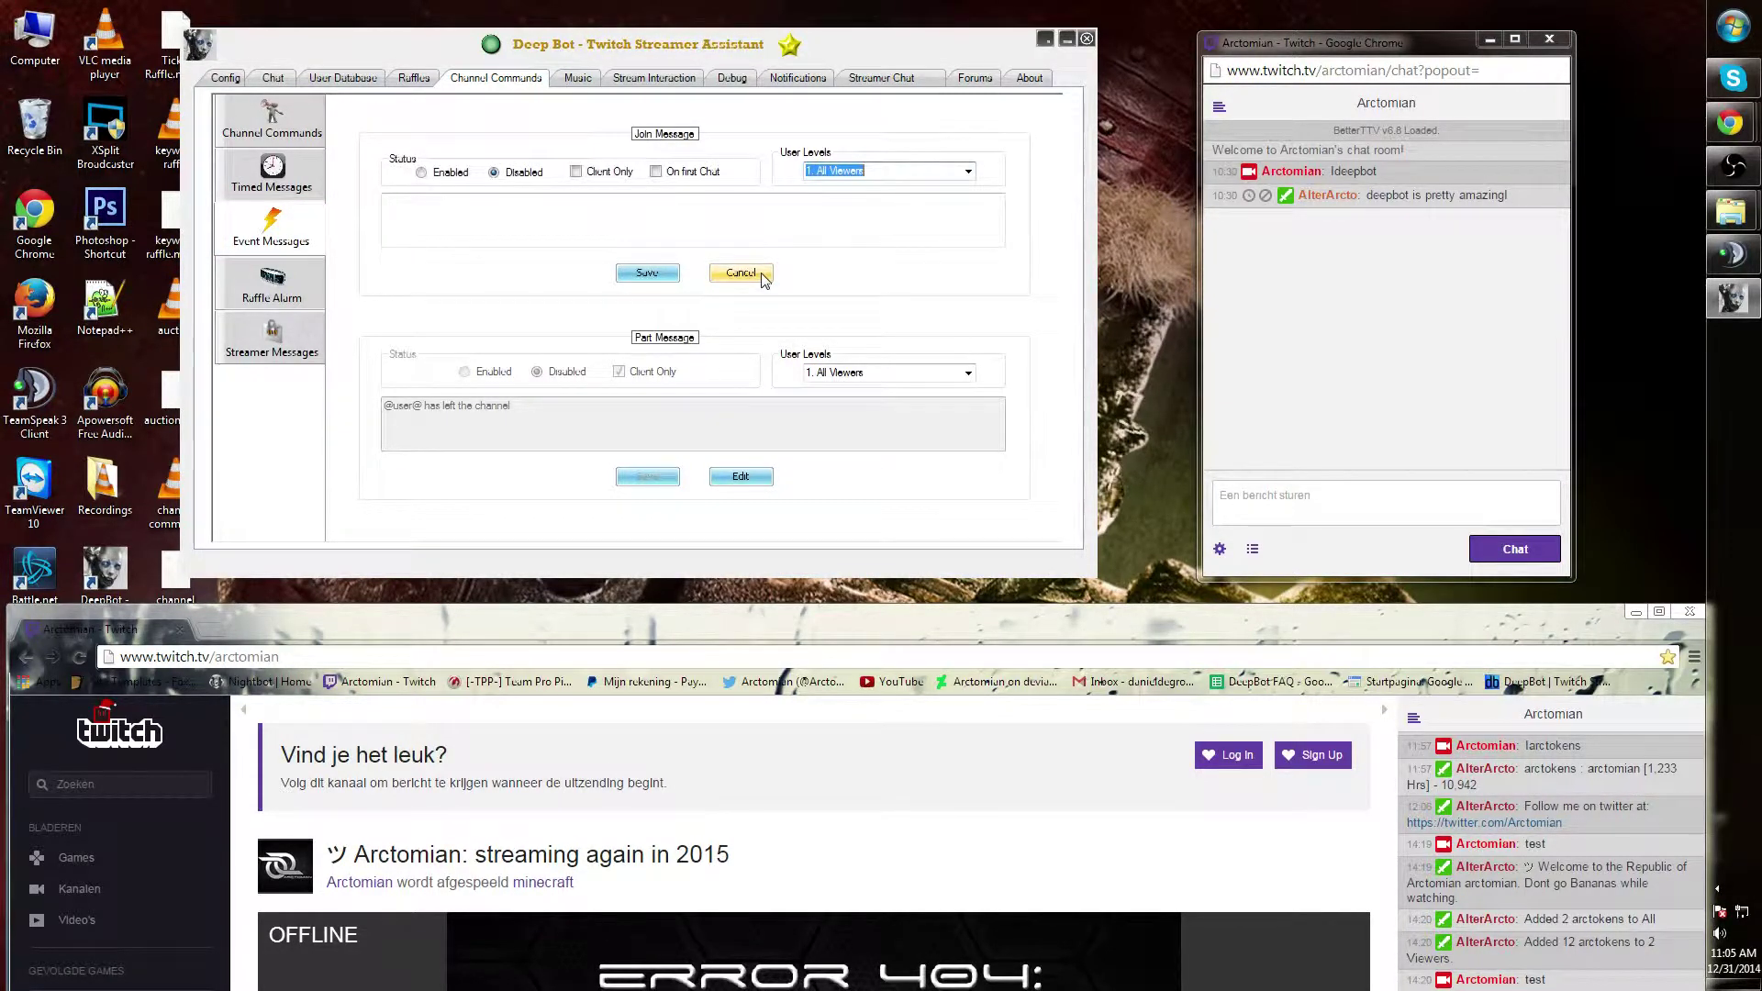
left_click(423, 172)
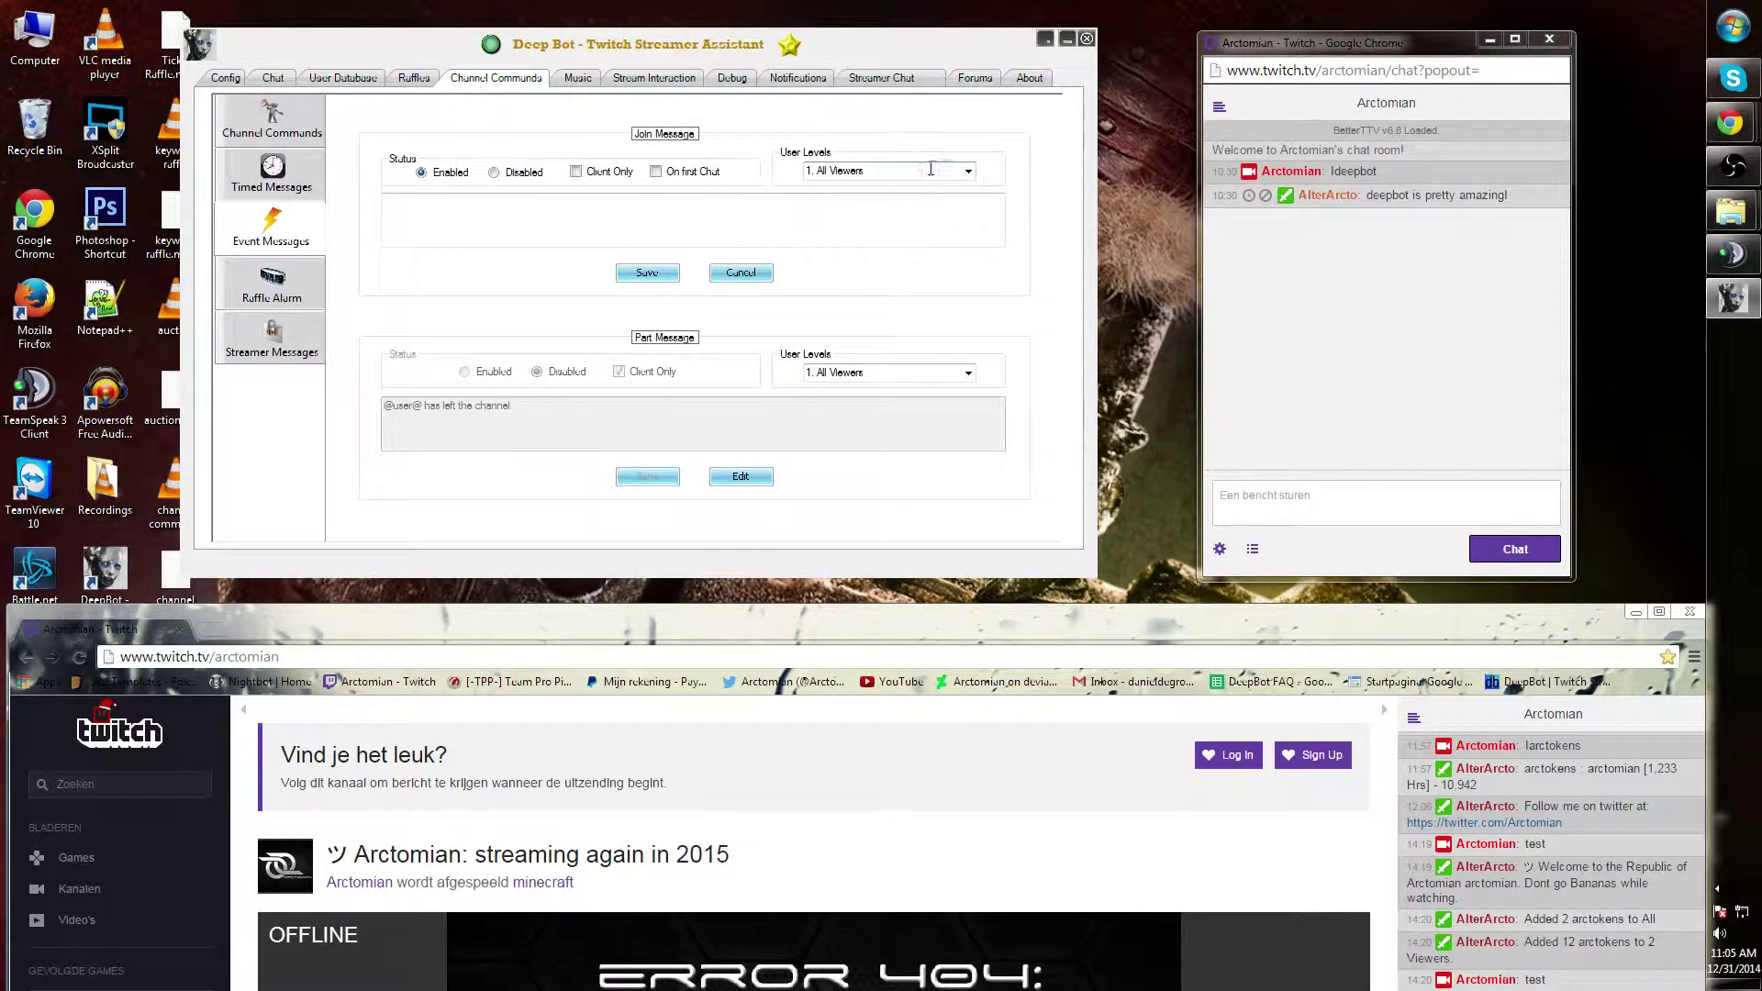
left_click(969, 172)
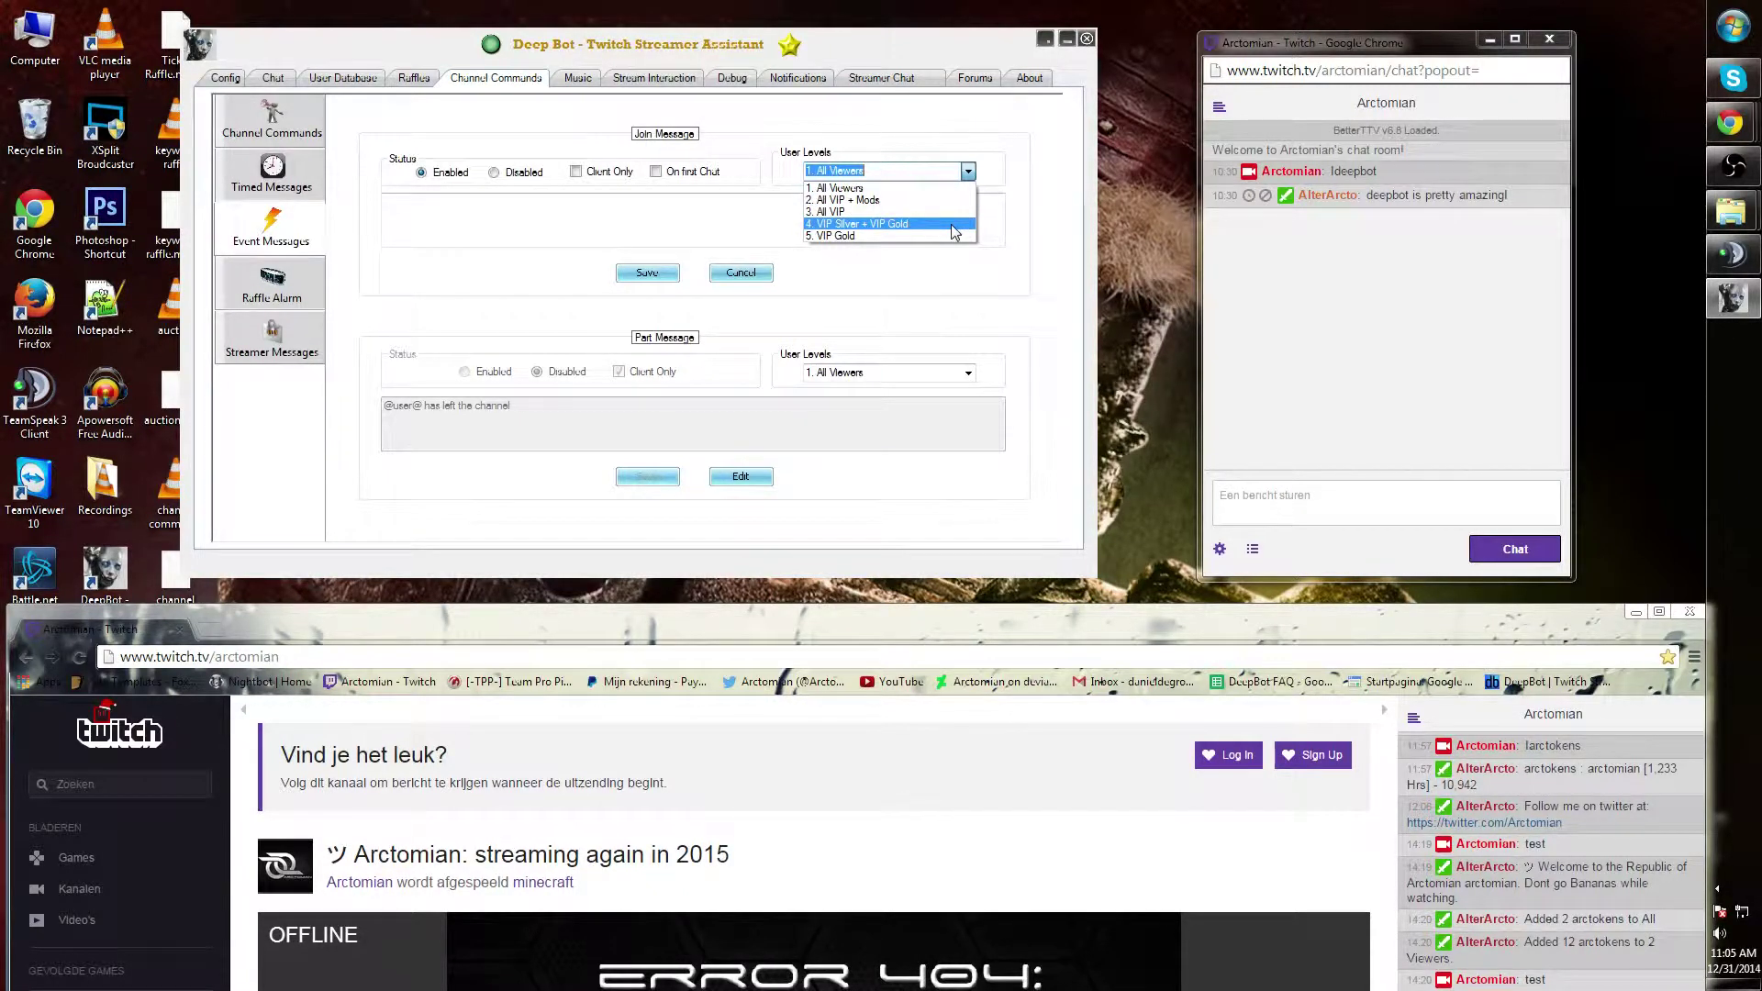
left_click(746, 221)
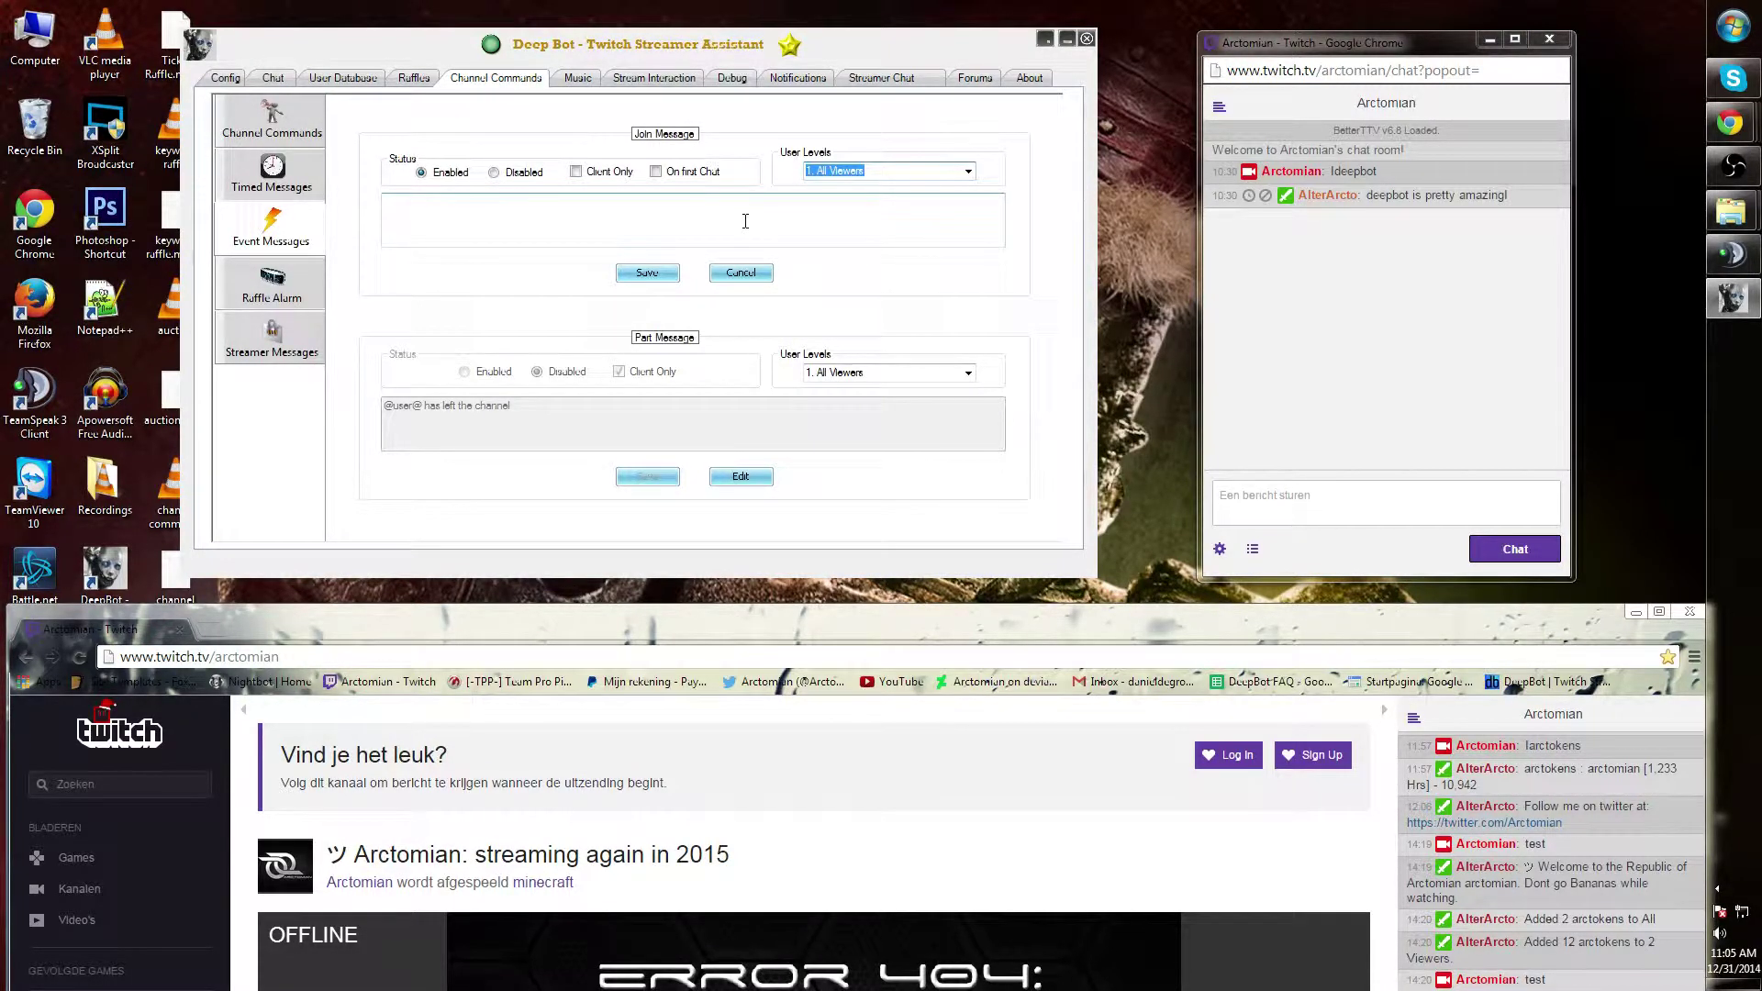
left_click(746, 220)
type("Wel")
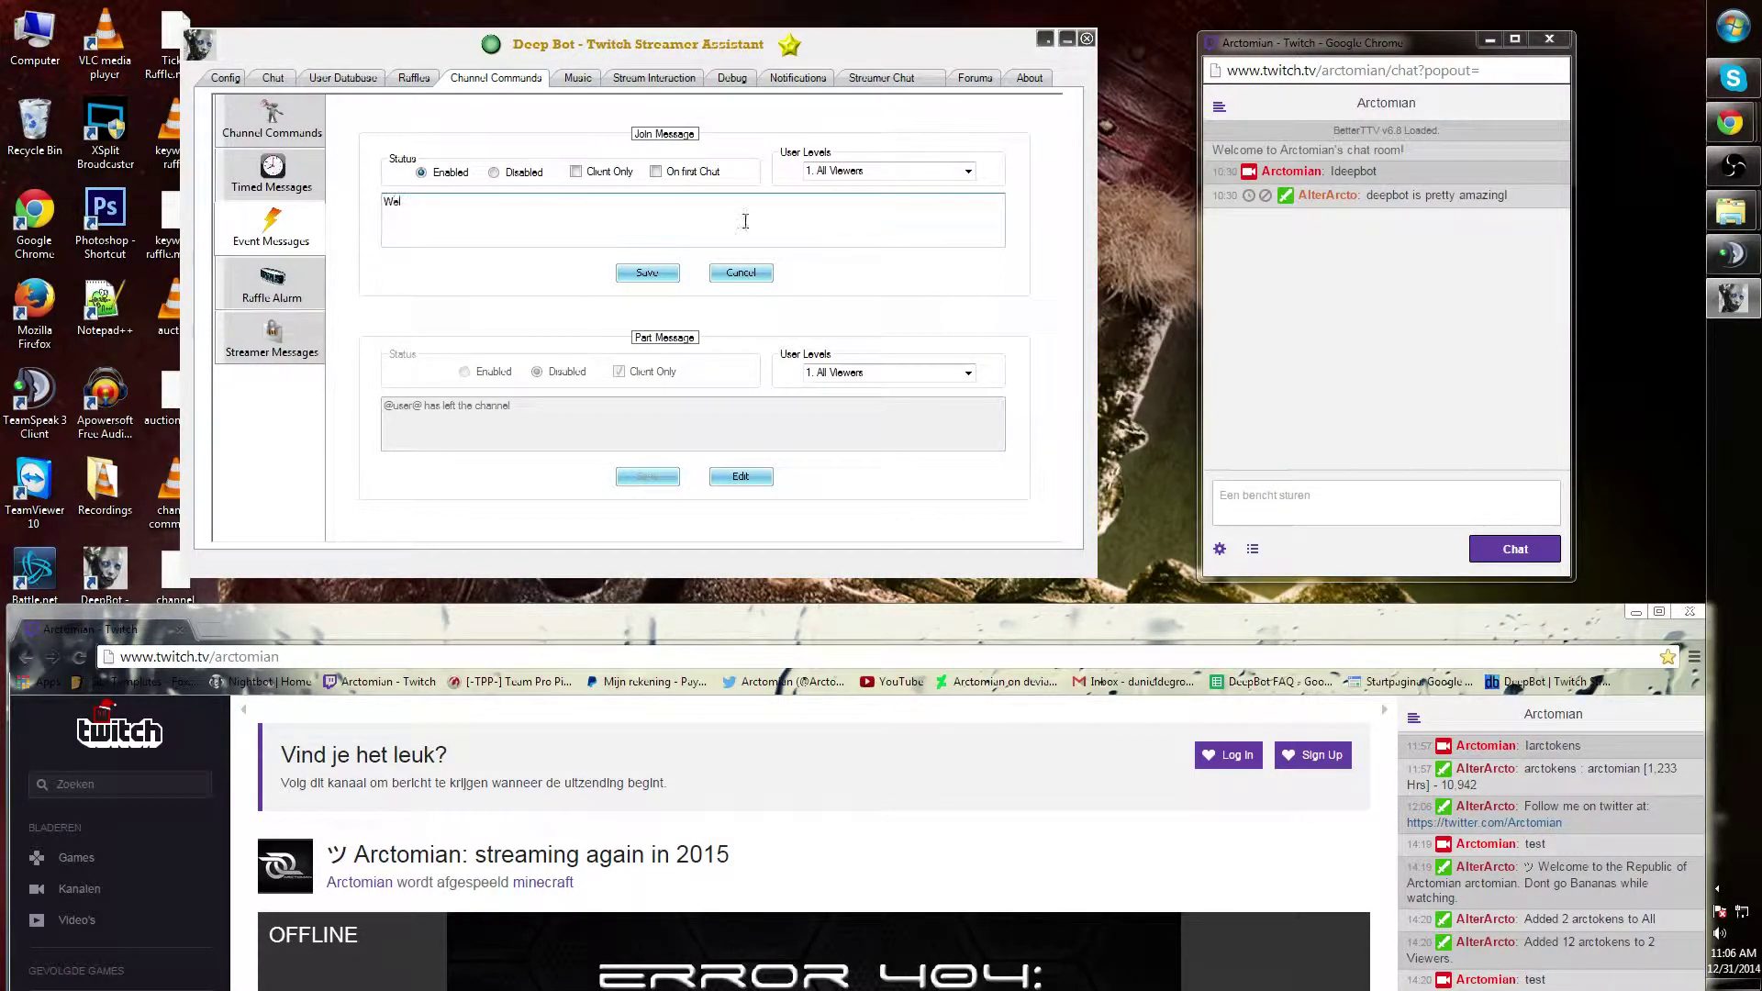
type("come to my")
type(" channel")
Step: Save the join message text 'Welcome to my channel'
left_click(666, 278)
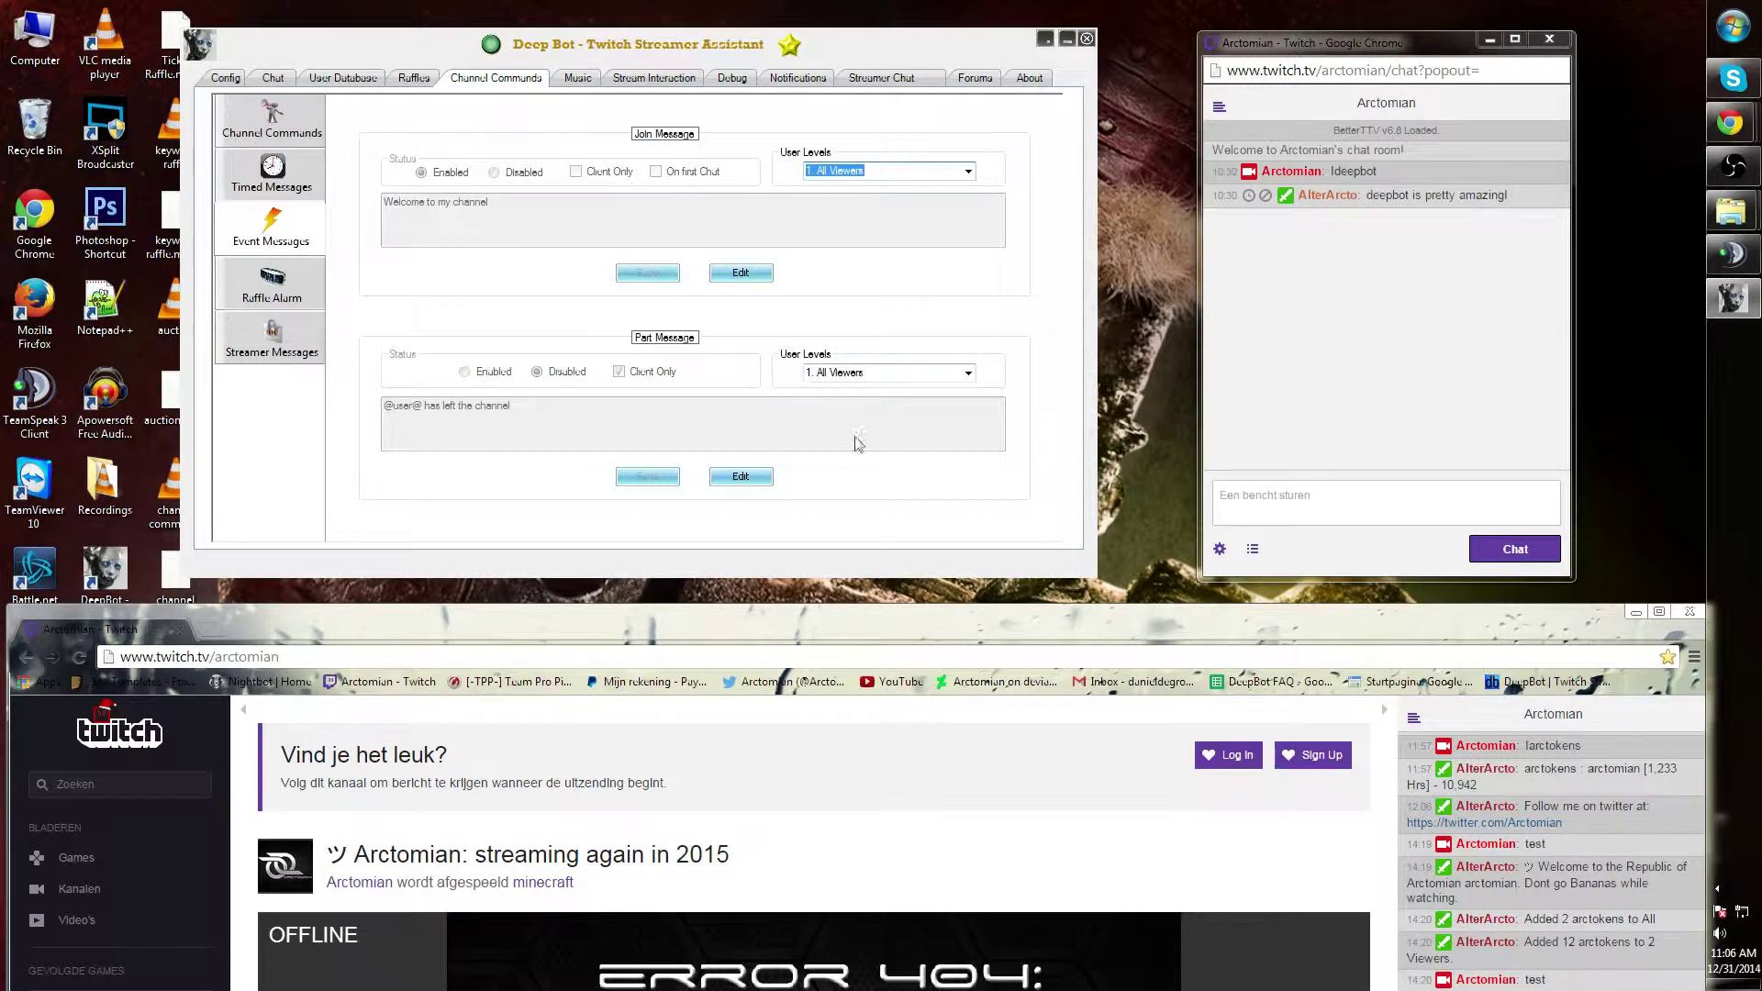
left_click(744, 478)
left_click(513, 408)
left_click_drag(513, 407, 422, 409)
type("th")
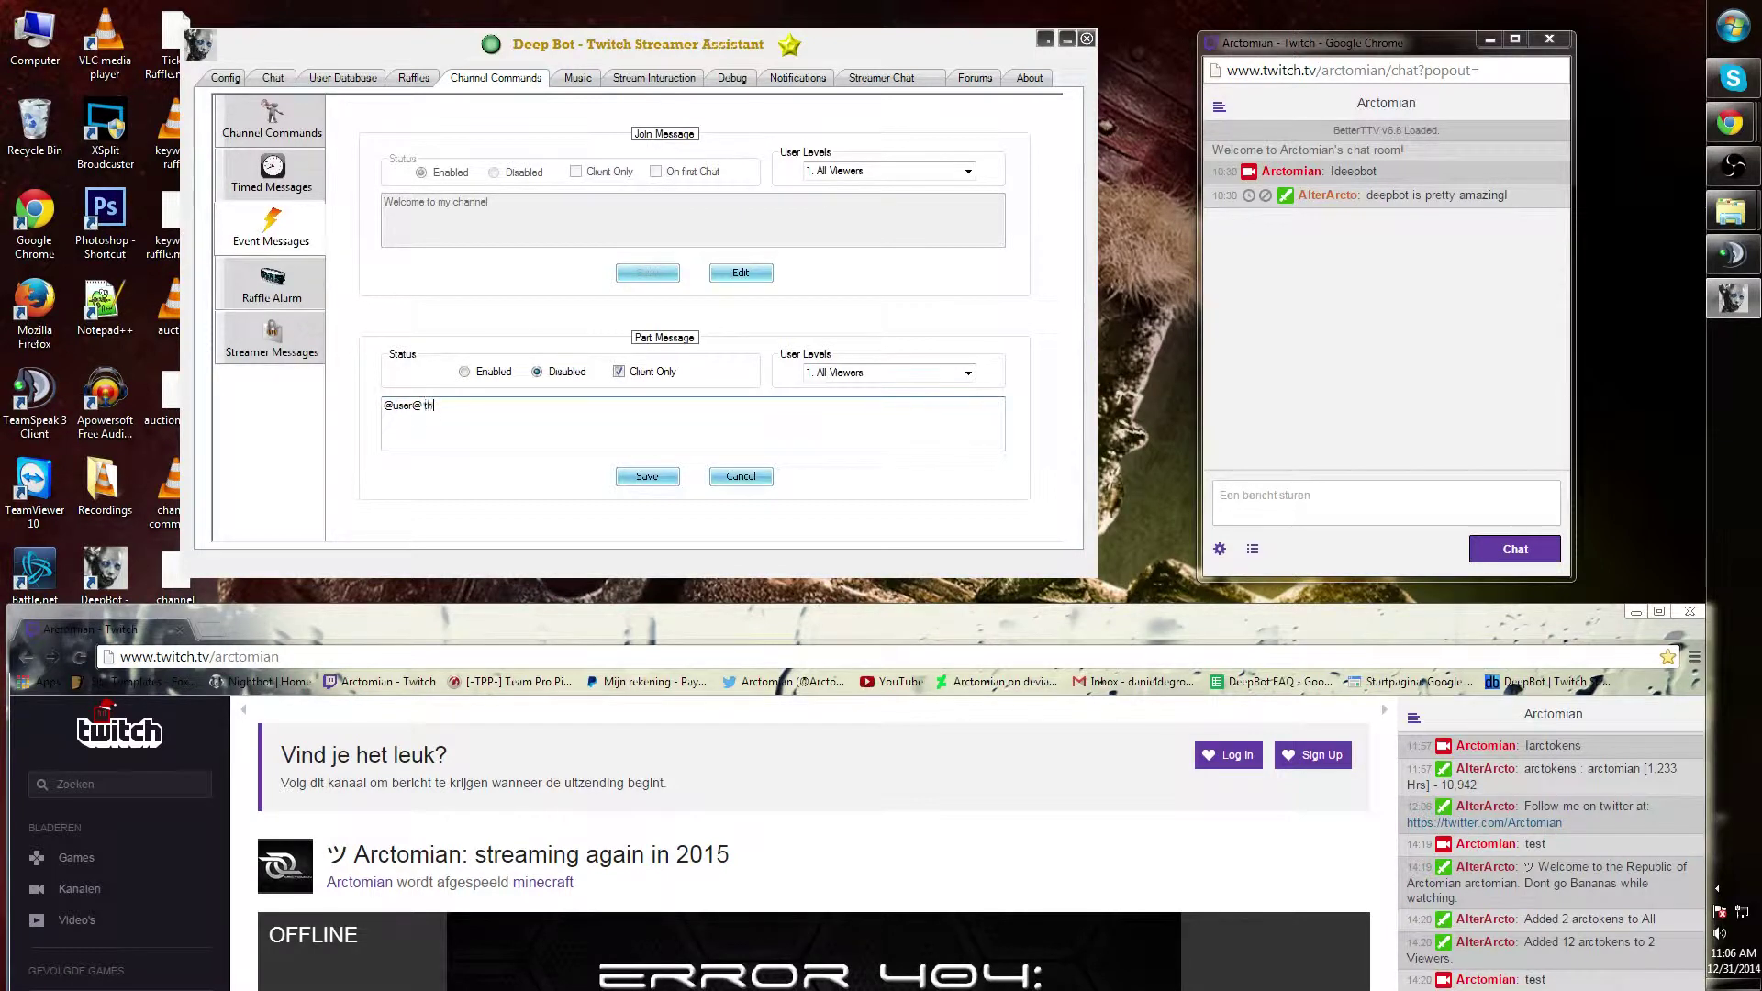
type("ank you for")
type(" dropping in")
left_click(918, 372)
left_click(968, 375)
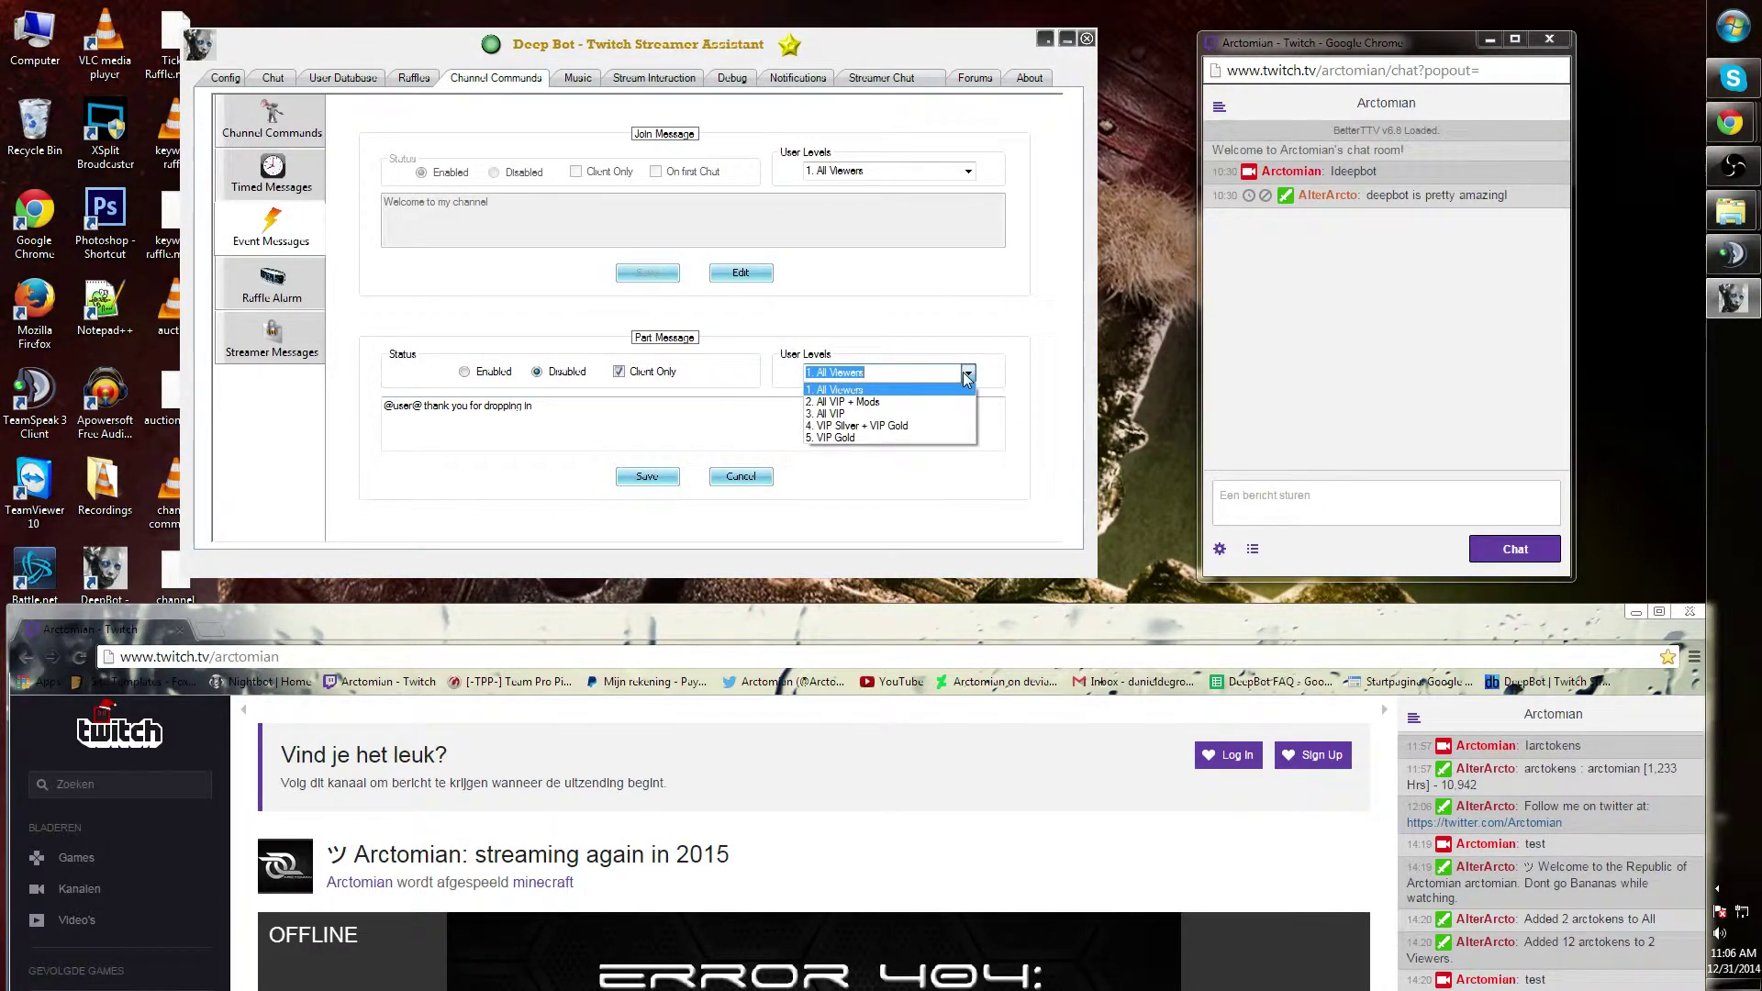
left_click(967, 375)
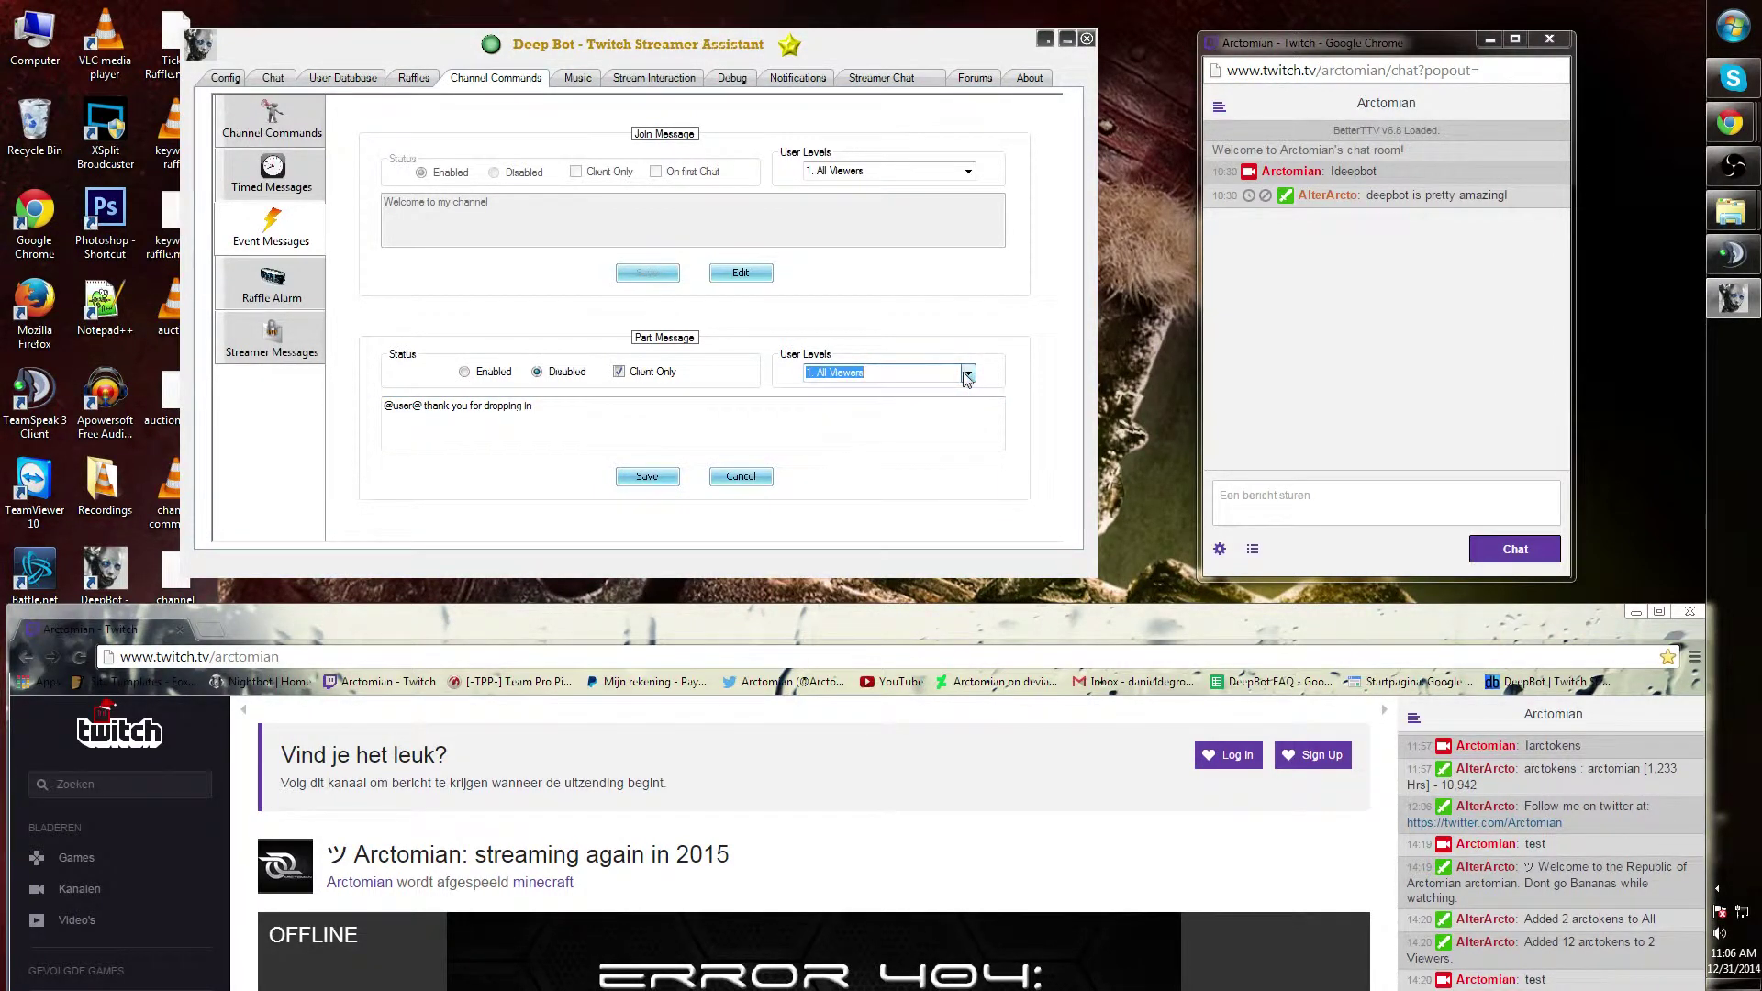
left_click(647, 478)
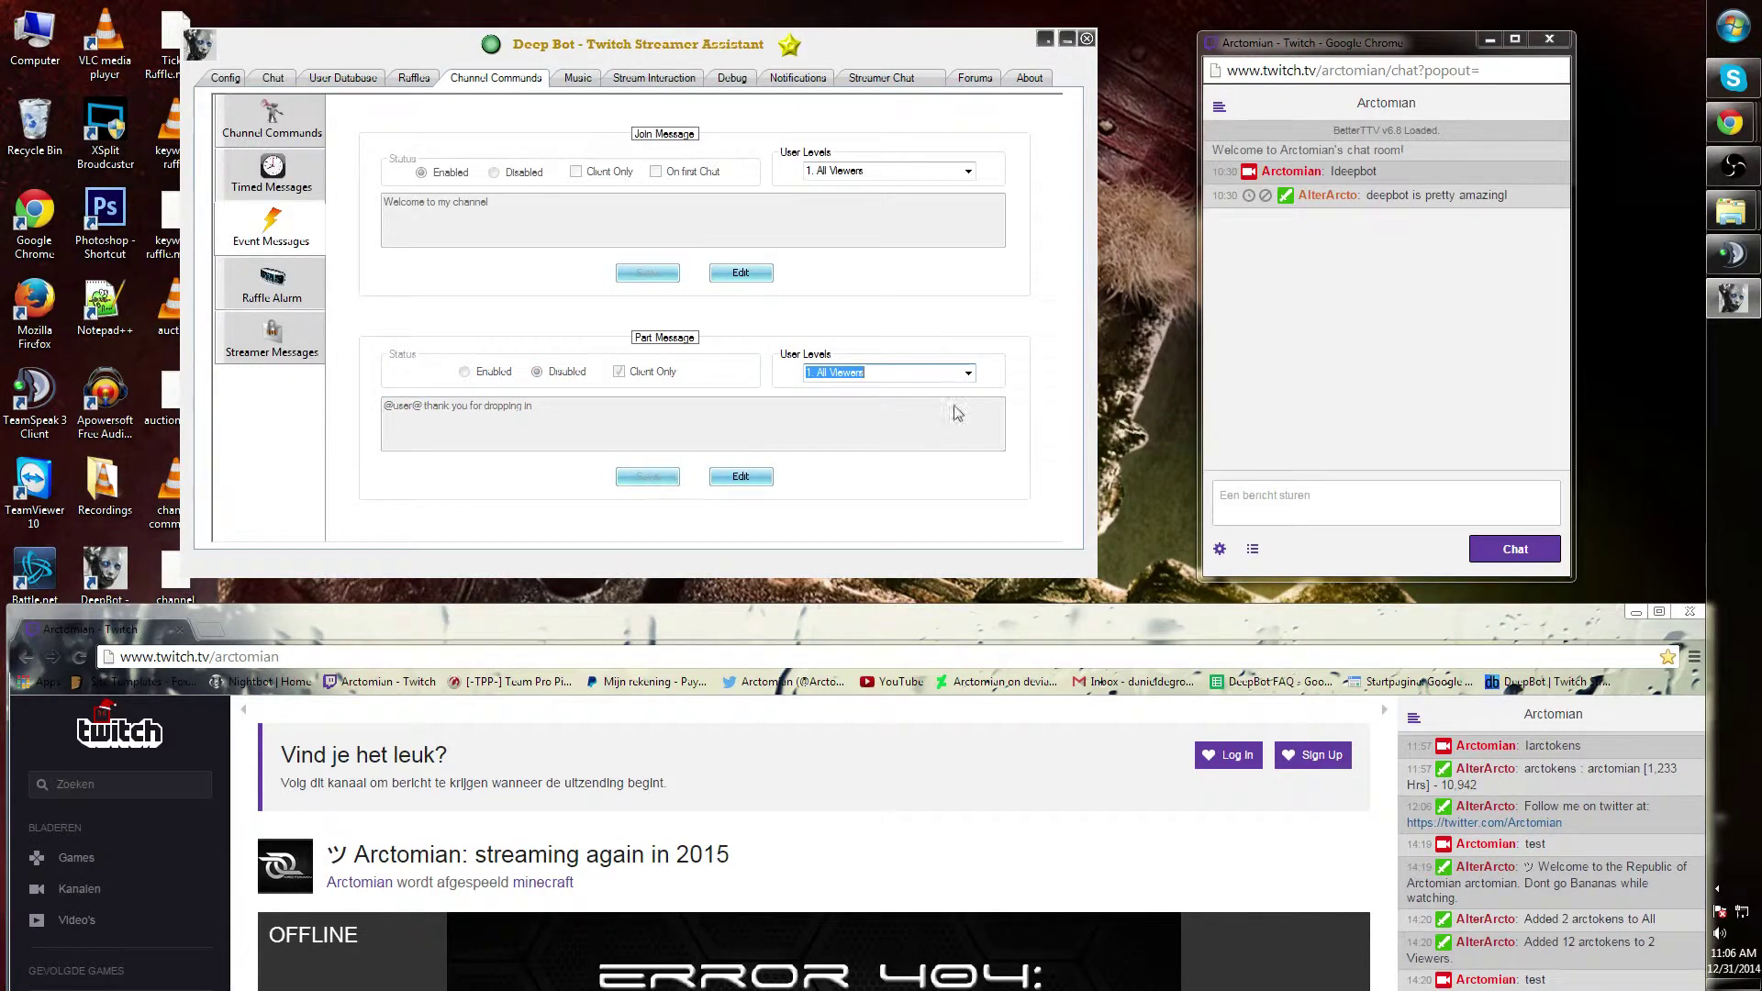